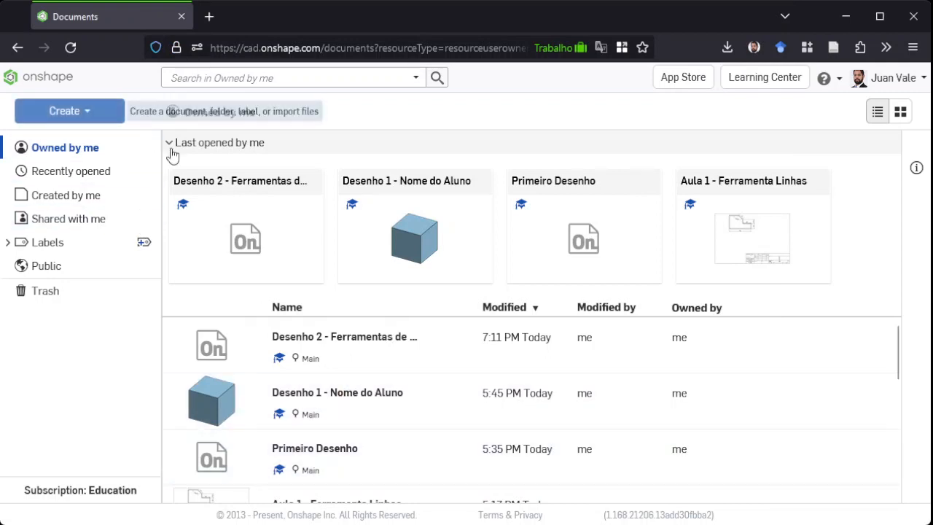
Create a new document named "Exemplo 1 - Nome do Aluno".
{"action": "left_click", "coordinate": [92, 115]}
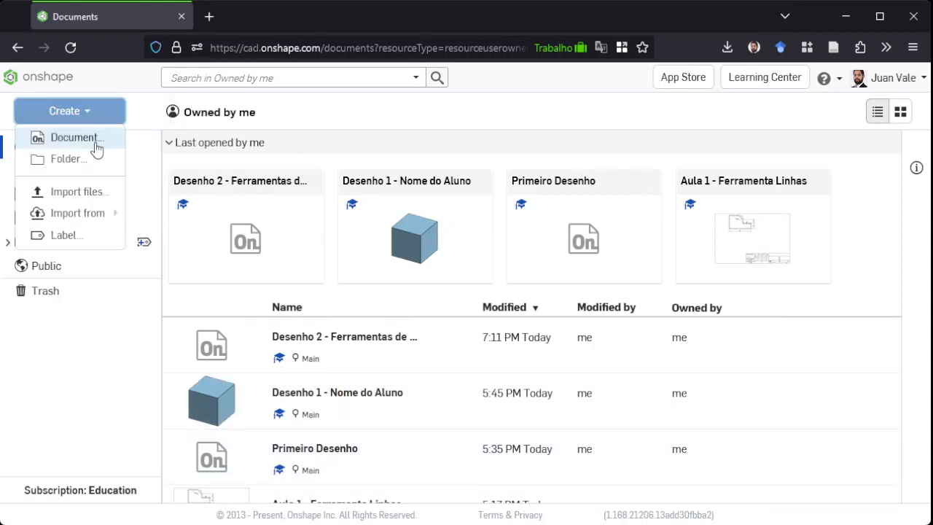
{"action": "left_click", "coordinate": [97, 148]}
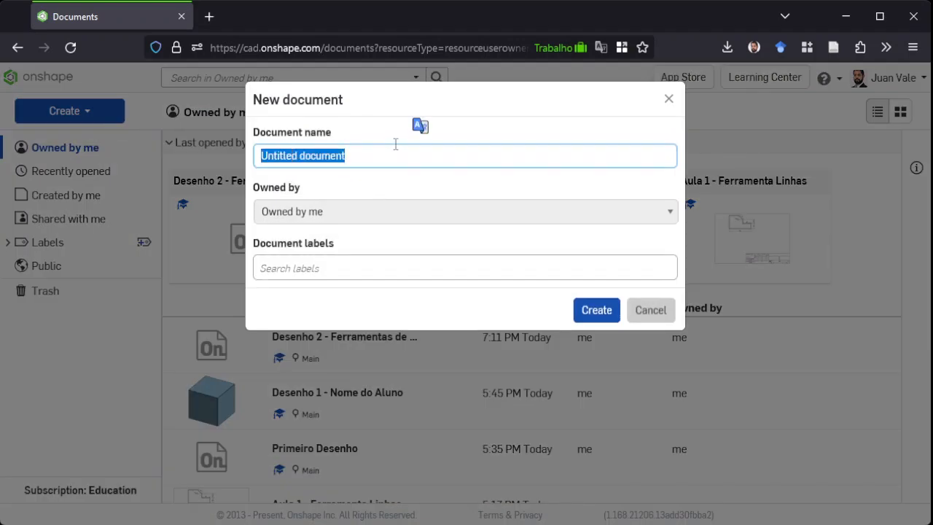
{"action": "key", "text": "BackSpace"}
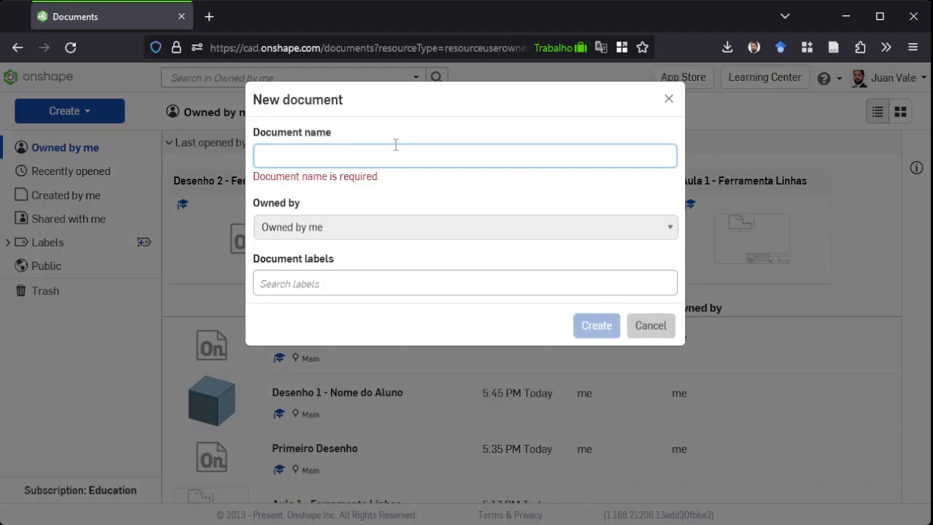
{"action": "type", "text": "Exemplo 1"}
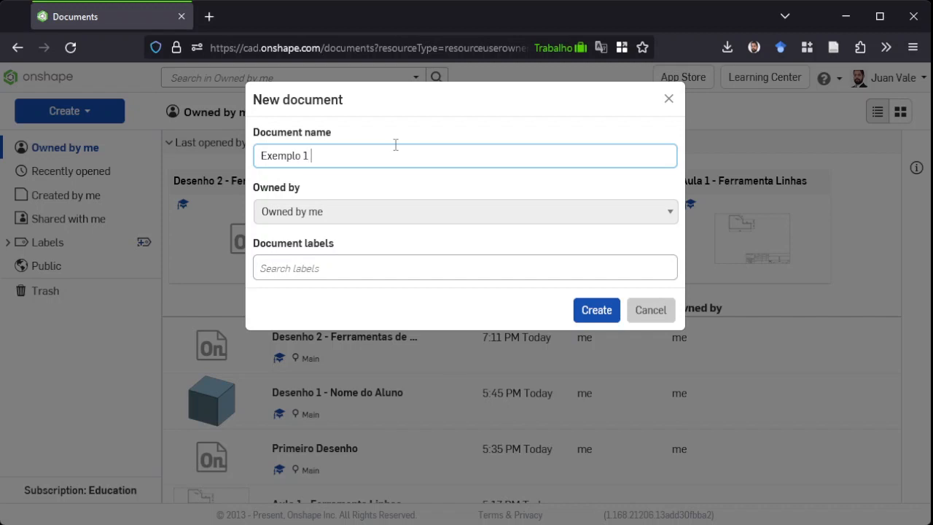
{"action": "type", "text": " - Nome do Aluno"}
{"action": "left_click", "coordinate": [593, 313]}
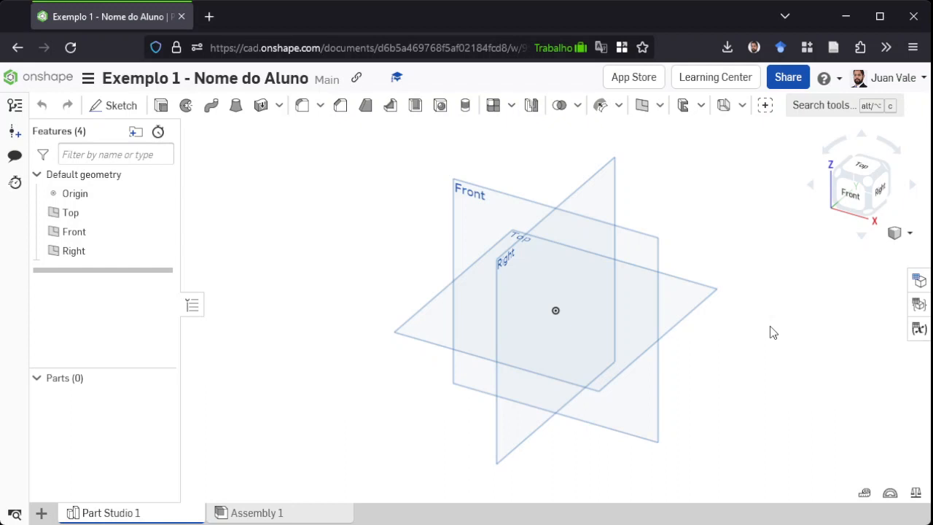
Orient the view to Front and start a new sketch on the Front plane.
{"action": "left_click", "coordinate": [853, 194]}
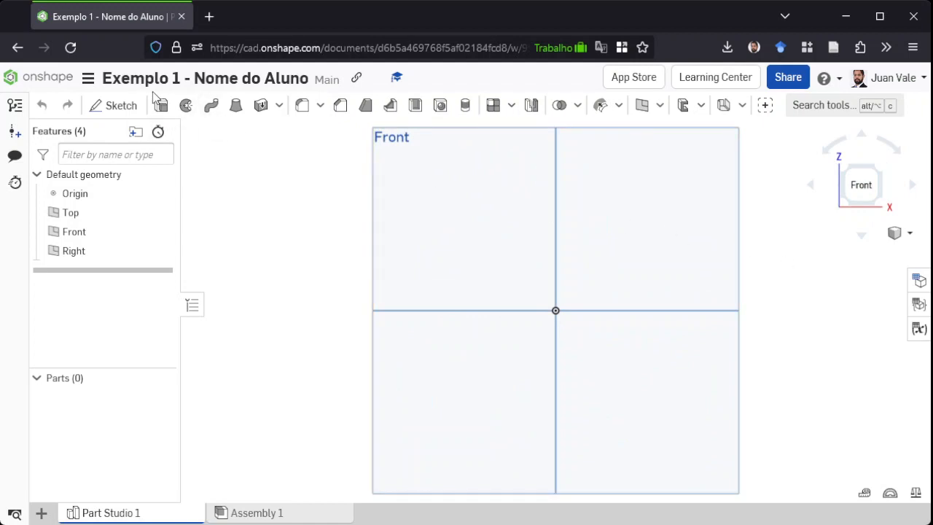
{"action": "left_click", "coordinate": [117, 106]}
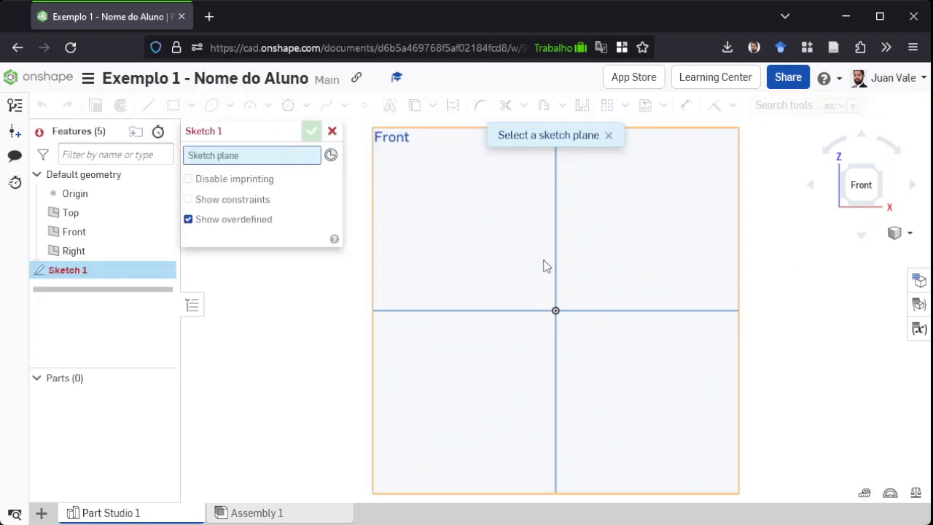
{"action": "left_click", "coordinate": [470, 233]}
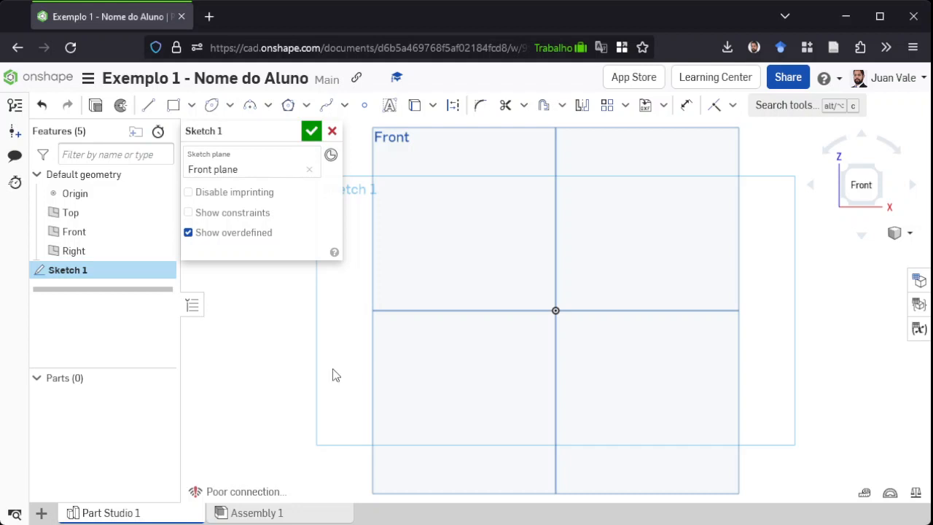
Draw a closed seven-line profile from the origin, about 60 mm wide and 46 mm high, with a right-side step and a sloped upper-right edge.
{"action": "left_click", "coordinate": [150, 106]}
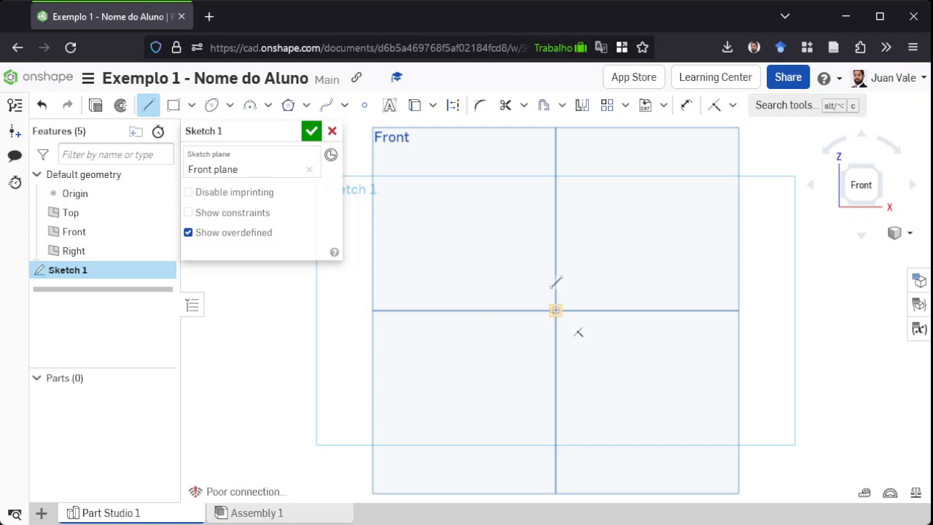
{"action": "left_click", "coordinate": [556, 310]}
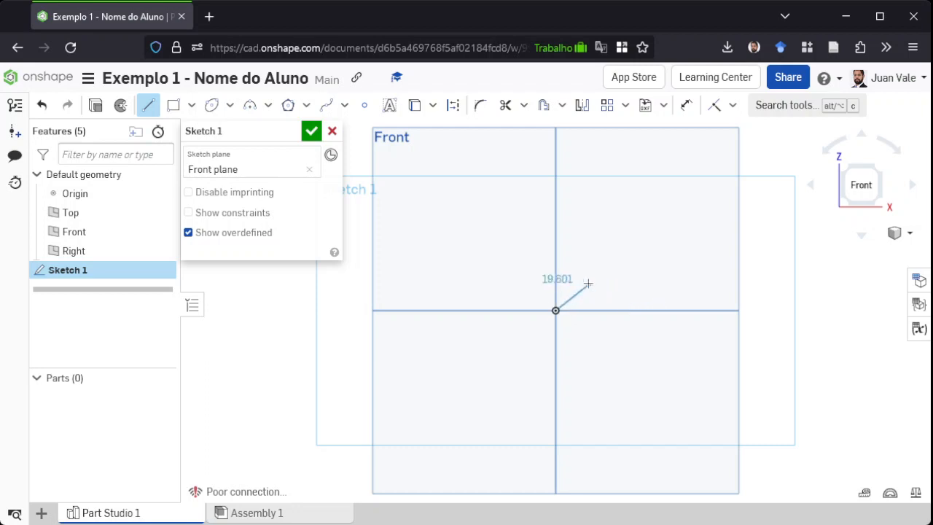
{"action": "left_click", "coordinate": [701, 310]}
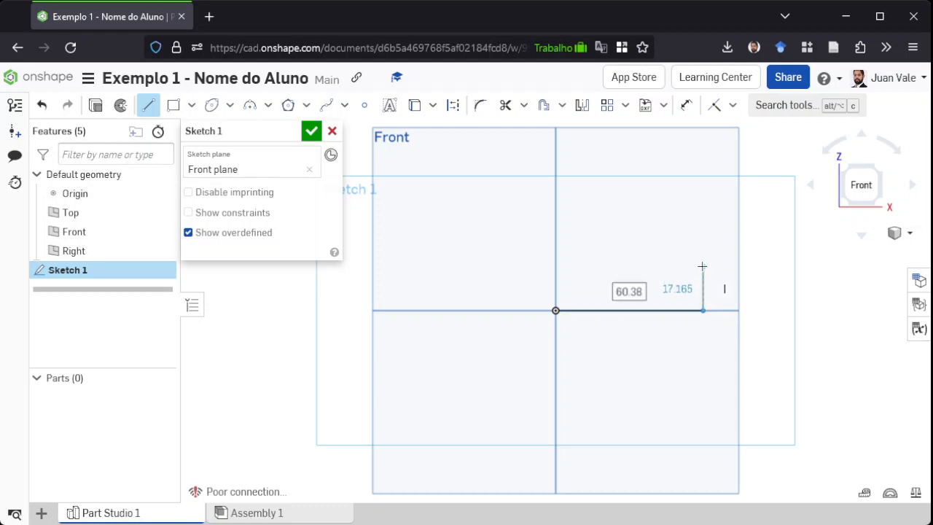
{"action": "left_click", "coordinate": [702, 267]}
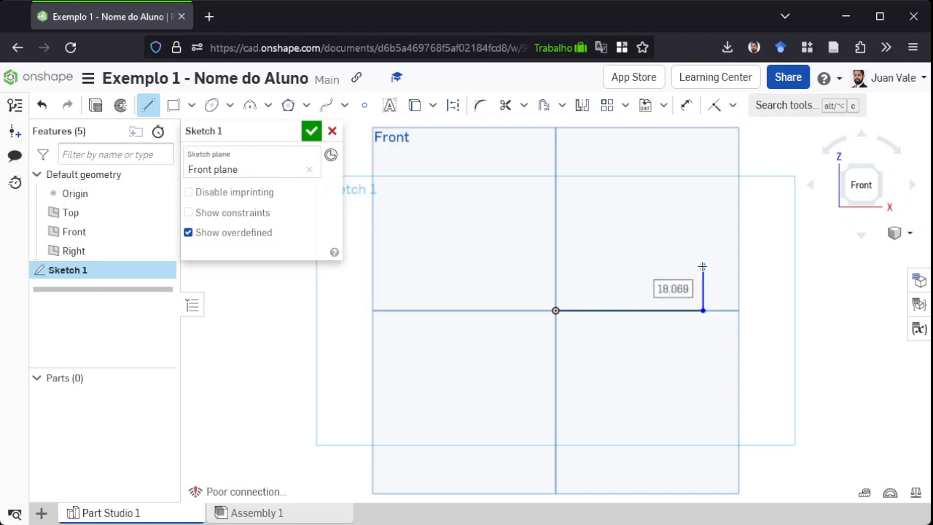
{"action": "left_click", "coordinate": [652, 266]}
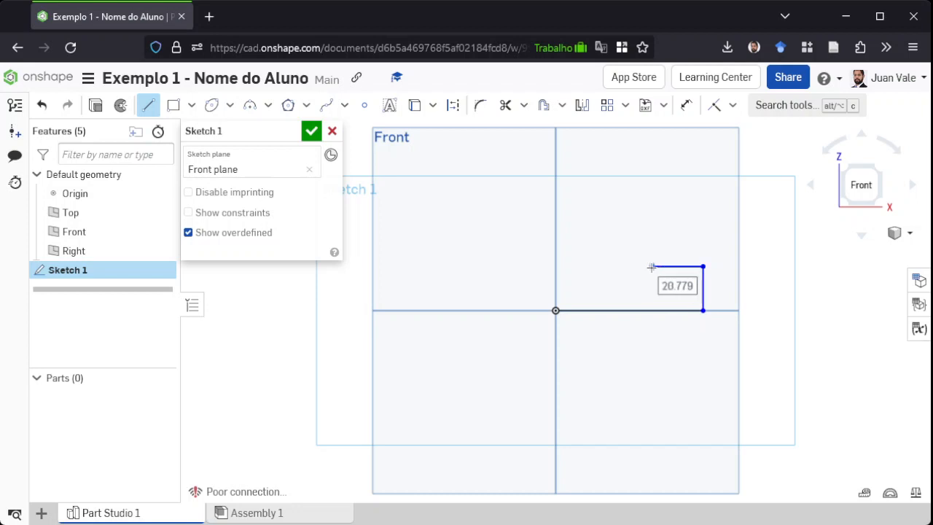
{"action": "left_click", "coordinate": [653, 231]}
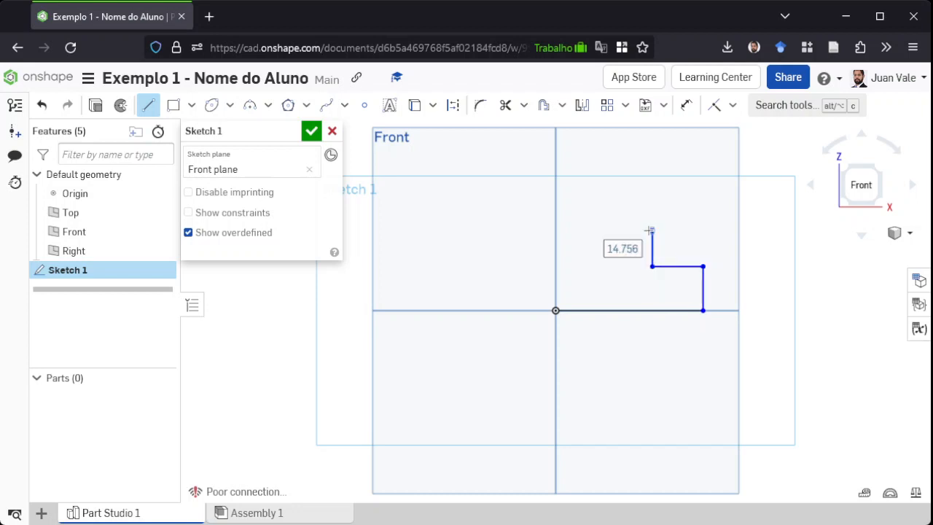
{"action": "left_click", "coordinate": [610, 198]}
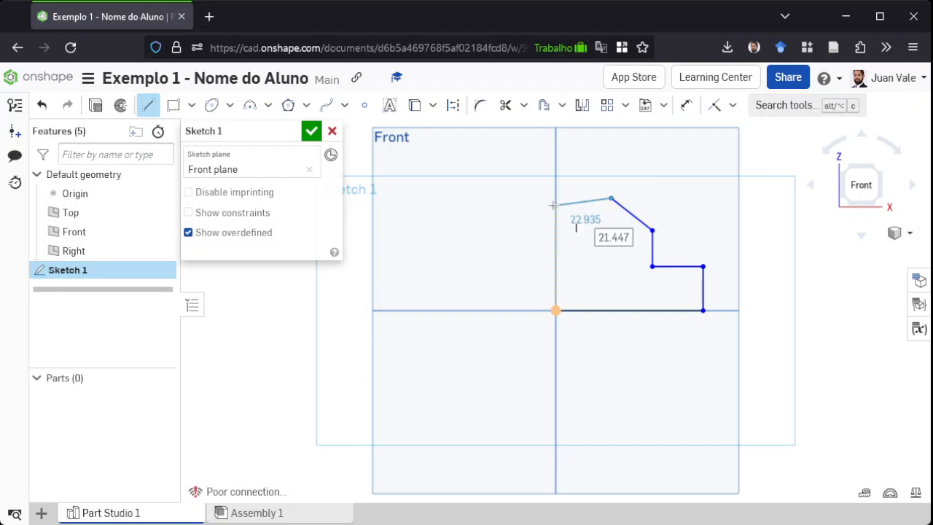
{"action": "left_click", "coordinate": [555, 198]}
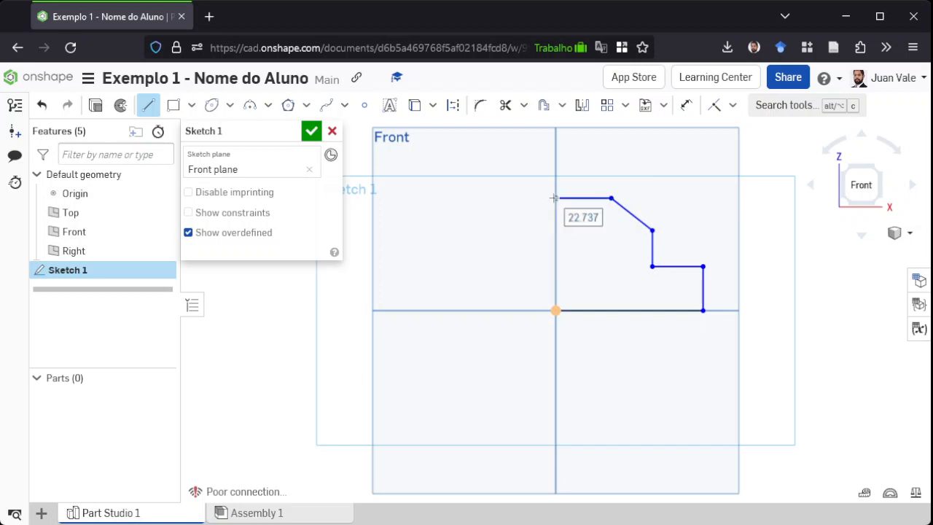
{"action": "left_click", "coordinate": [555, 310]}
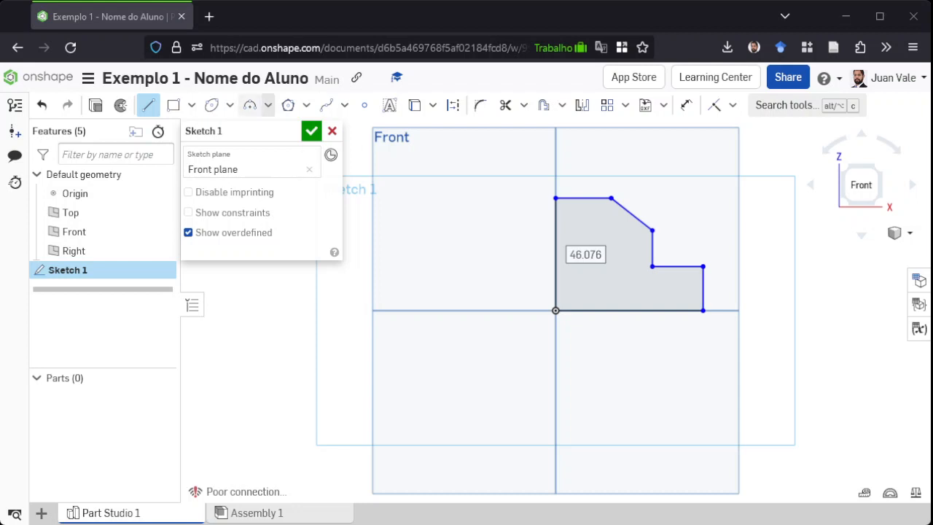
Dimension the profile's horizontal base line to 80 mm, placing the dimension below it.
{"action": "left_click", "coordinate": [687, 107]}
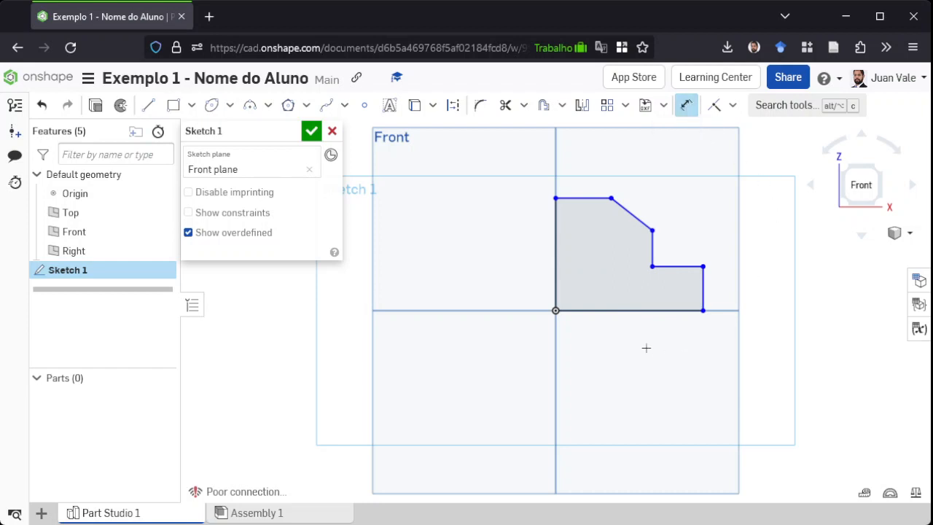
{"action": "left_click", "coordinate": [616, 311]}
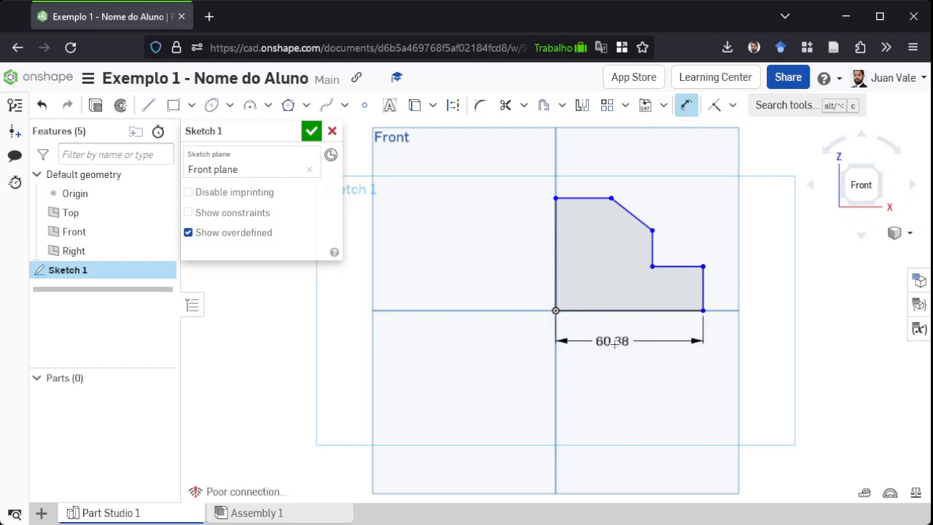
{"action": "left_click", "coordinate": [625, 340]}
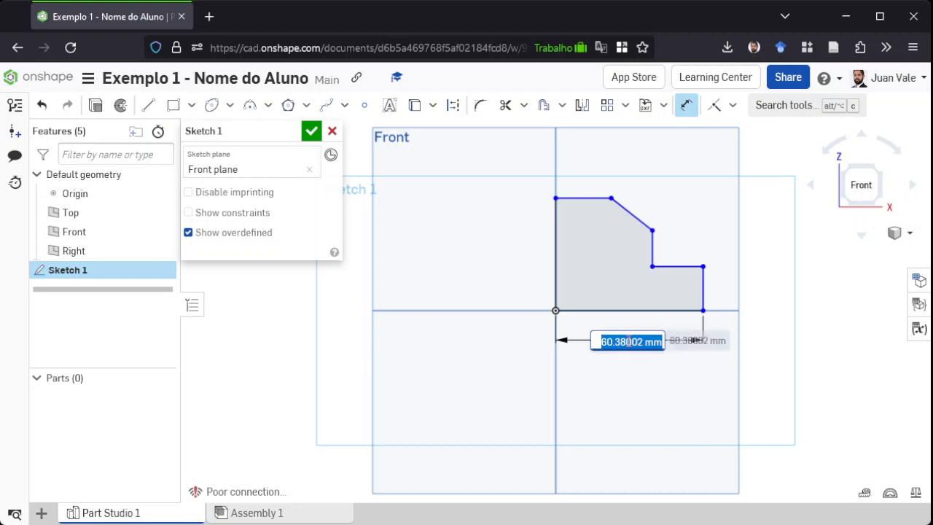
{"action": "type", "text": "80"}
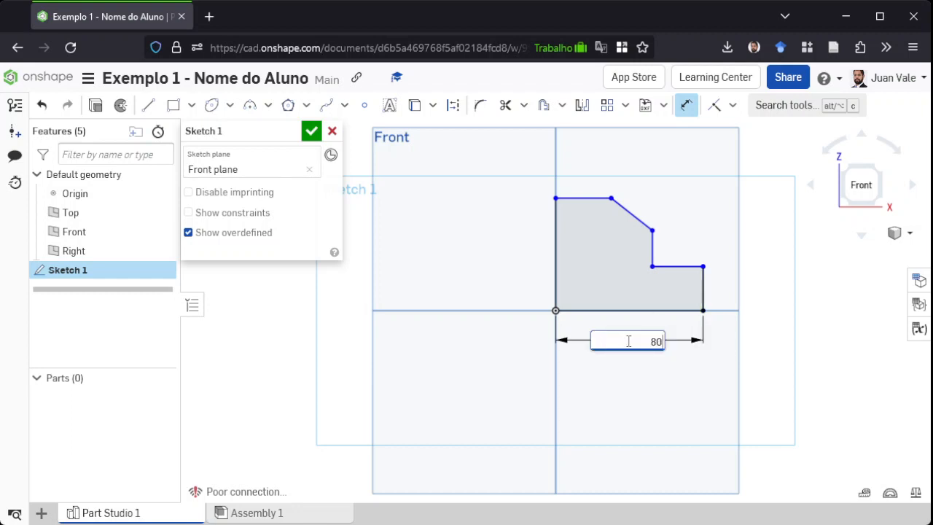
{"action": "type", "text": " mm"}
{"action": "key", "text": "Return"}
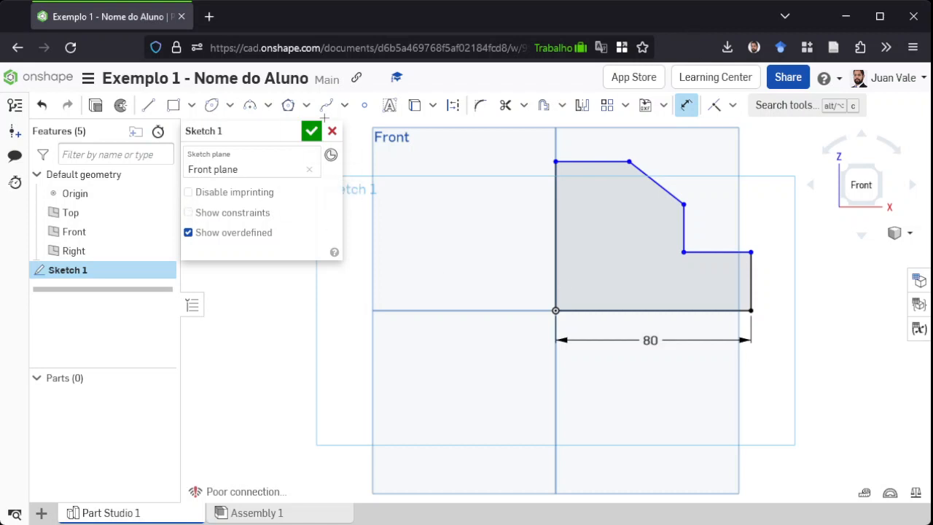
Dimension the profile's outer right vertical edge to 20 mm.
{"action": "left_click", "coordinate": [752, 276]}
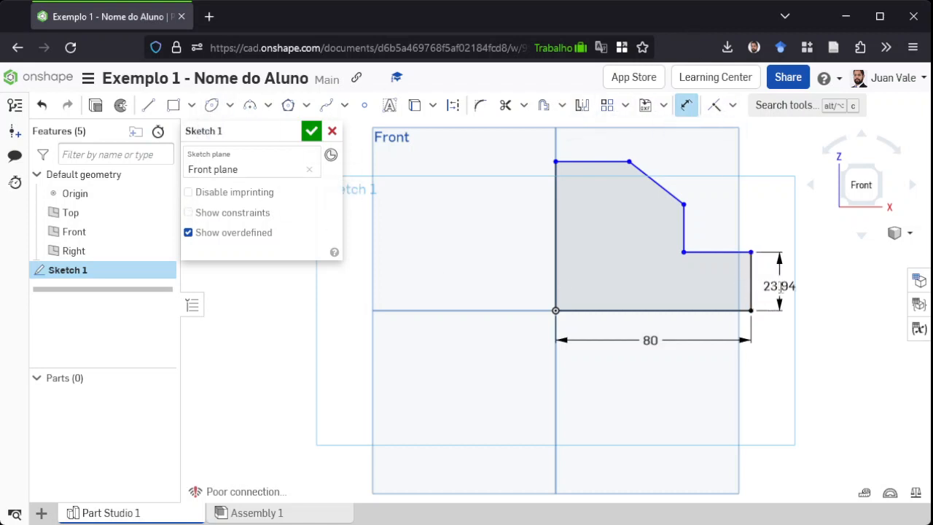
{"action": "left_click", "coordinate": [781, 287]}
{"action": "type", "text": "20 mm"}
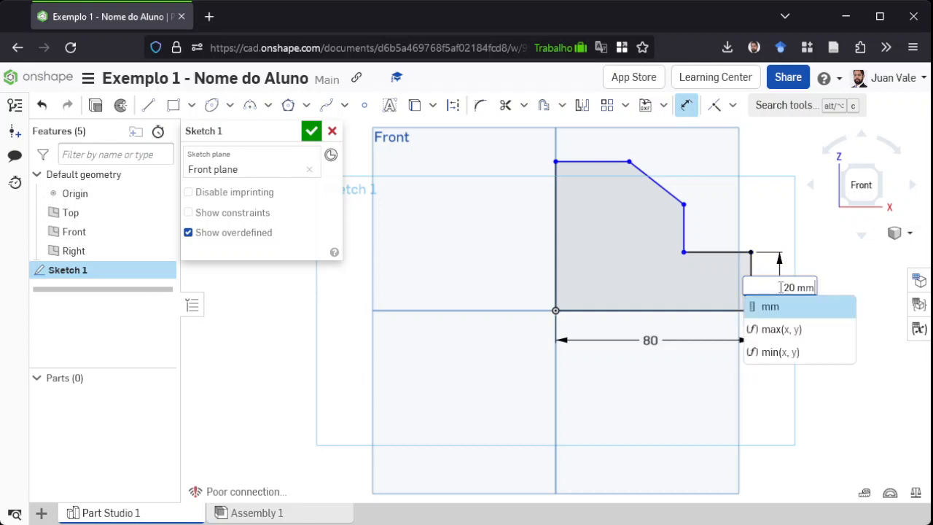
{"action": "key", "text": "Return"}
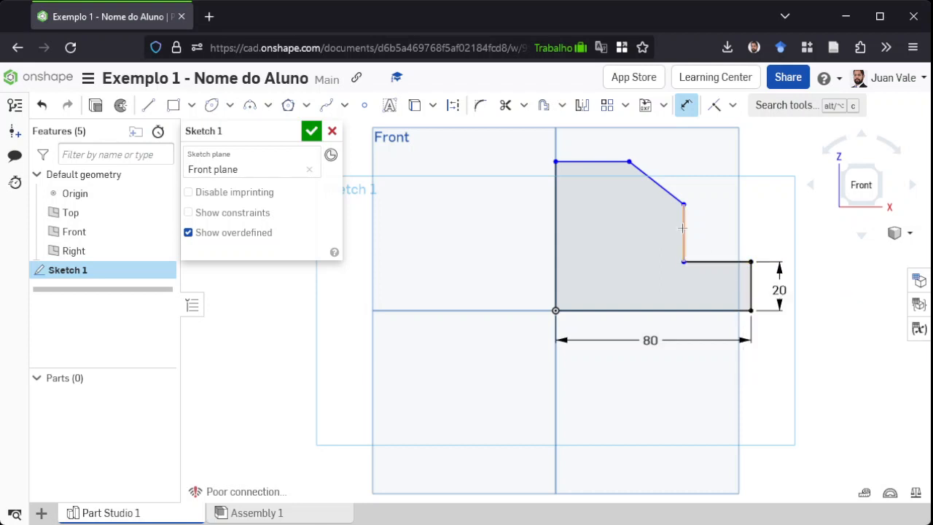
Dimension the inner vertical edge between the step and the sloped line to 15.4 mm.
{"action": "left_click", "coordinate": [684, 232]}
{"action": "left_click", "coordinate": [751, 235]}
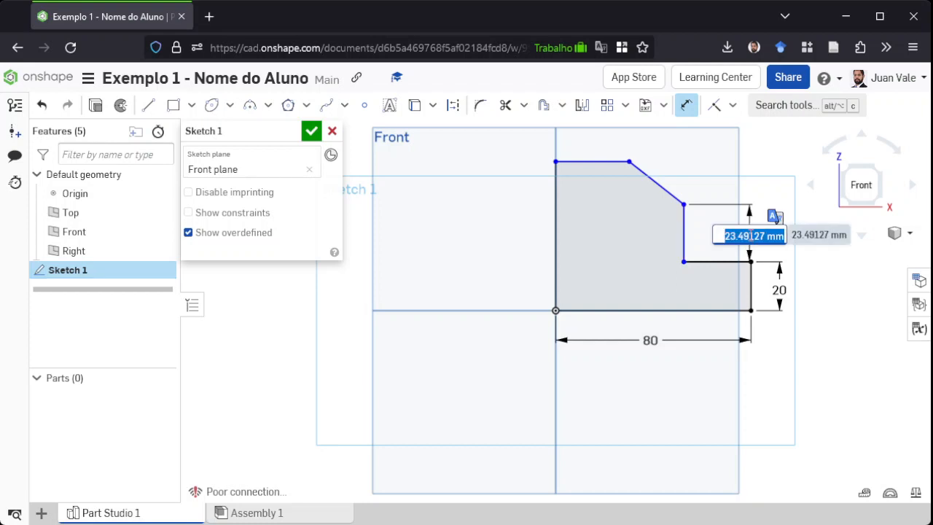
{"action": "type", "text": "15"}
{"action": "type", "text": ".4"}
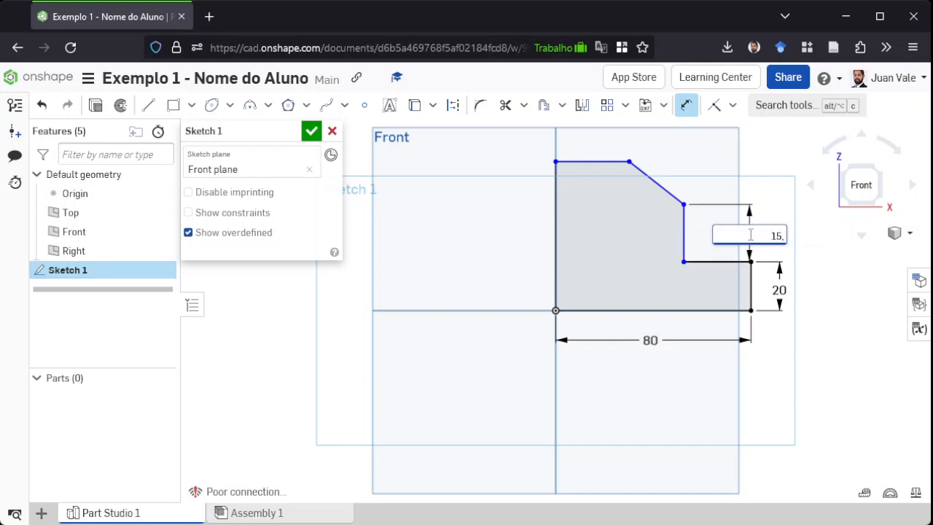
{"action": "key", "text": "BackSpace"}
{"action": "key", "text": "BackSpace"}
{"action": "type", "text": ".4 mm"}
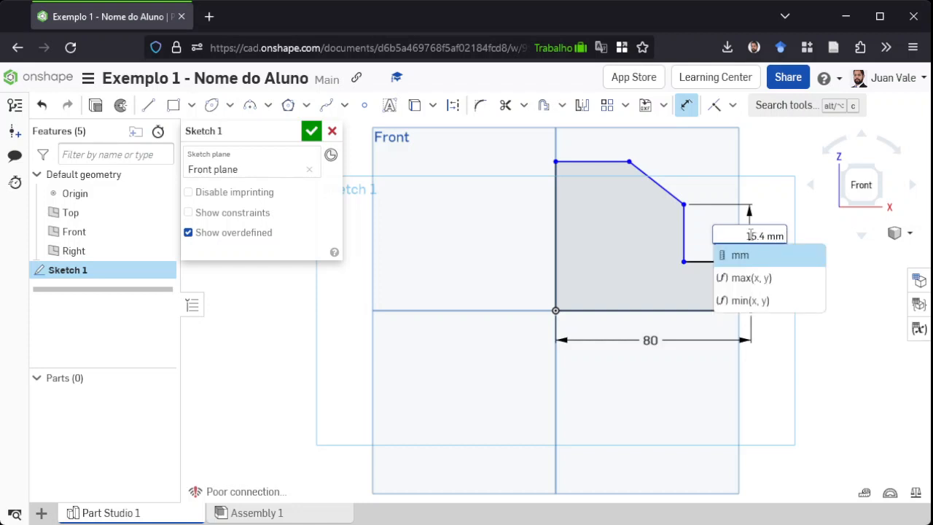
{"action": "key", "text": "Return"}
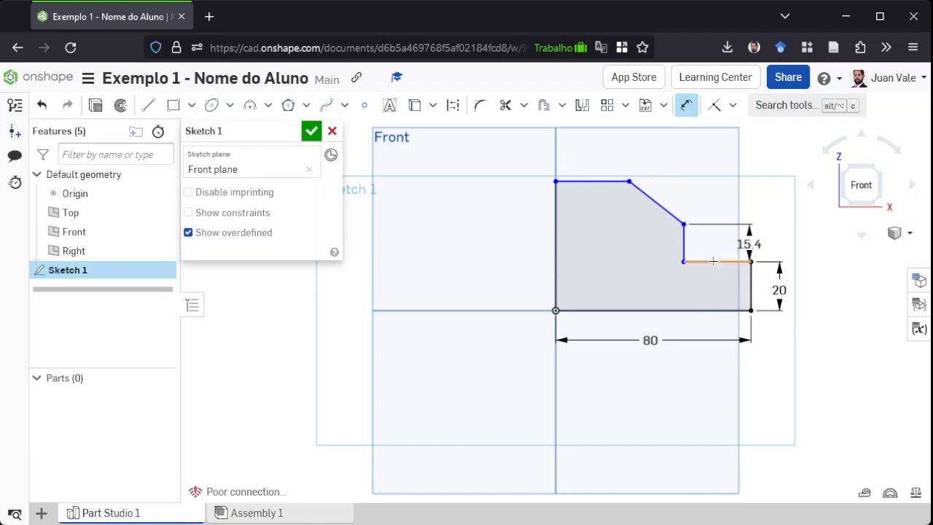
Dimension the horizontal edge of the step to 30 mm.
{"action": "left_click", "coordinate": [713, 261]}
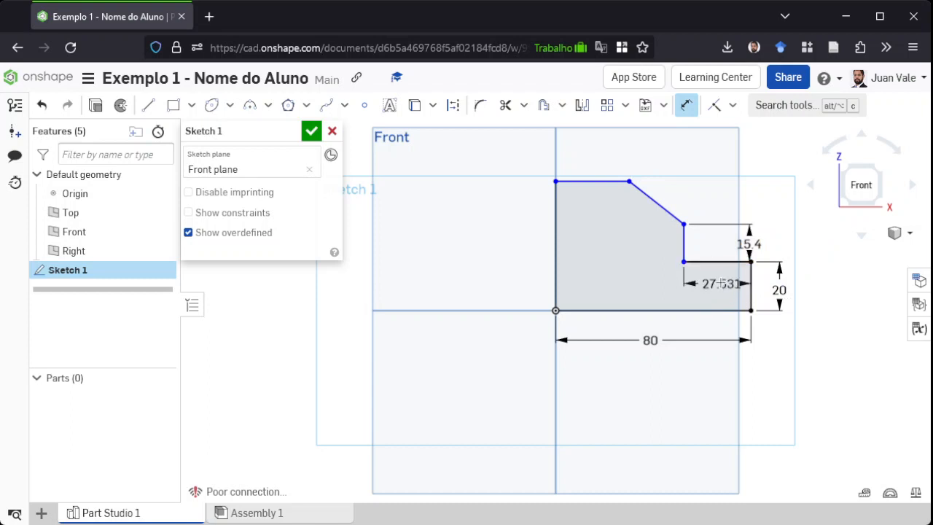
{"action": "left_click", "coordinate": [722, 284]}
{"action": "type", "text": "30 mm"}
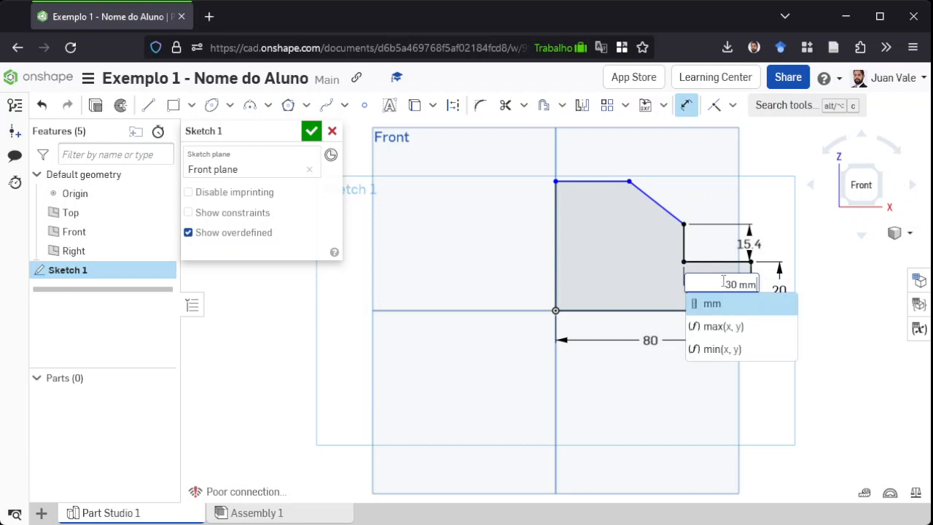
{"action": "key", "text": "Return"}
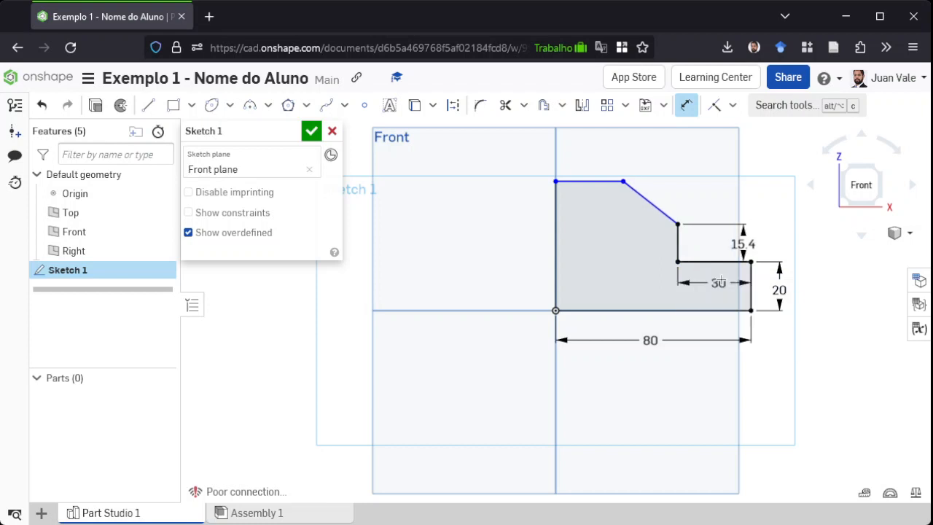
Dimension the length of the sloped edge to 22 mm.
{"action": "left_click", "coordinate": [649, 201]}
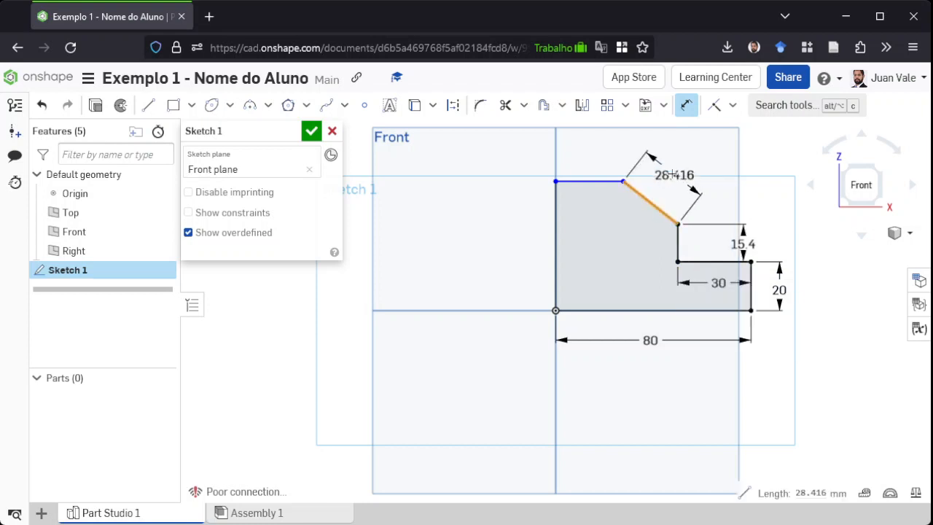
{"action": "left_click", "coordinate": [674, 173]}
{"action": "type", "text": "22"}
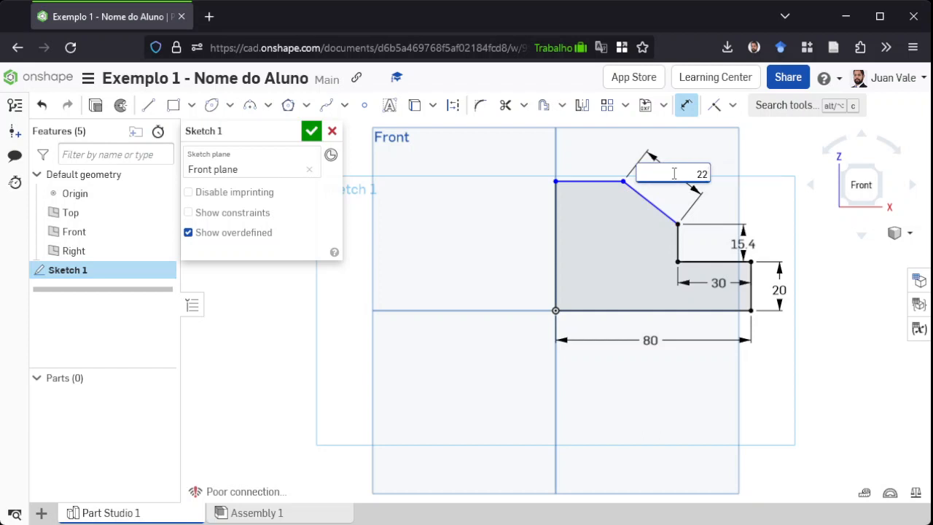
{"action": "key", "text": "Escape"}
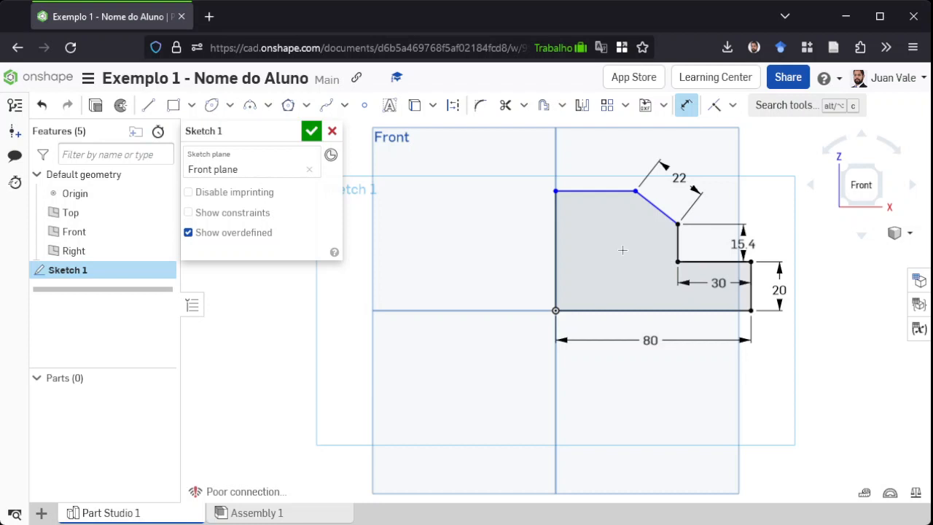
Set the angle between the top horizontal edge and the sloped edge to 135 degrees.
{"action": "left_click", "coordinate": [596, 191]}
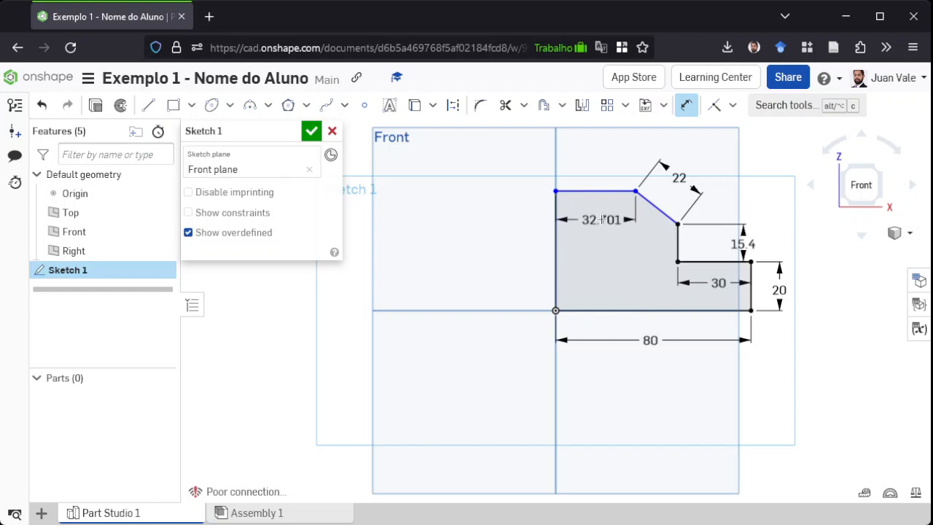
{"action": "left_click", "coordinate": [659, 209]}
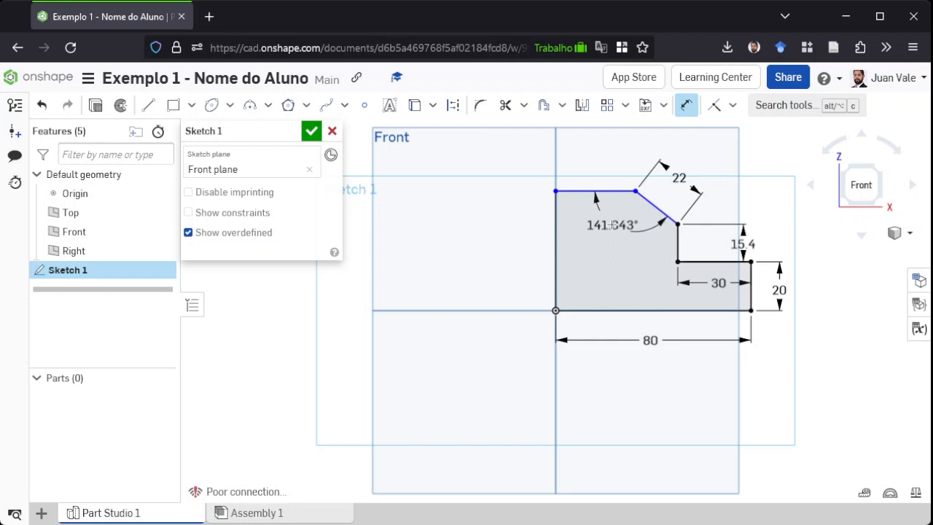
{"action": "left_click", "coordinate": [615, 220]}
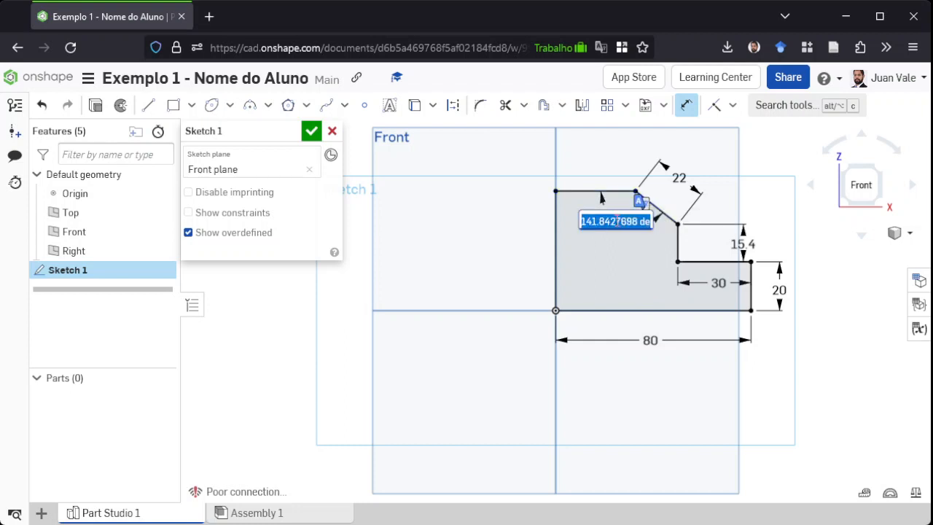
{"action": "type", "text": "135"}
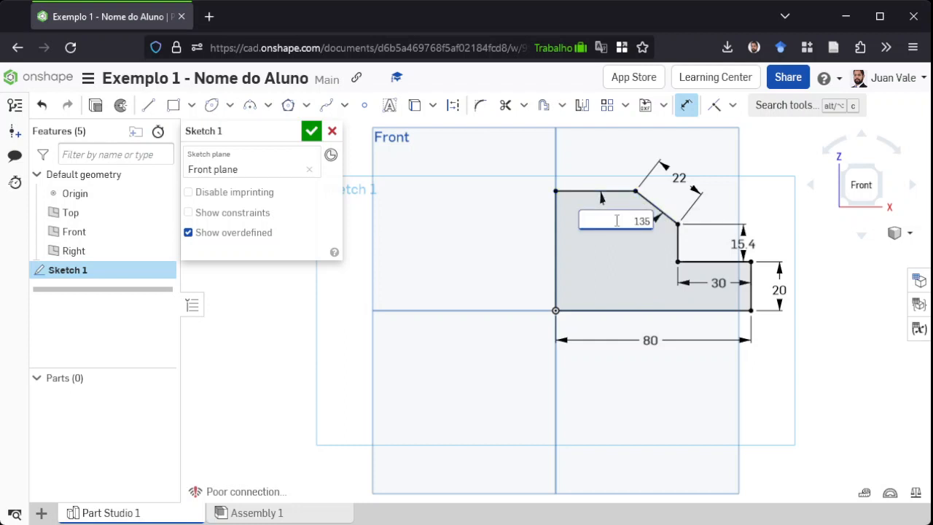
{"action": "key", "text": "Return"}
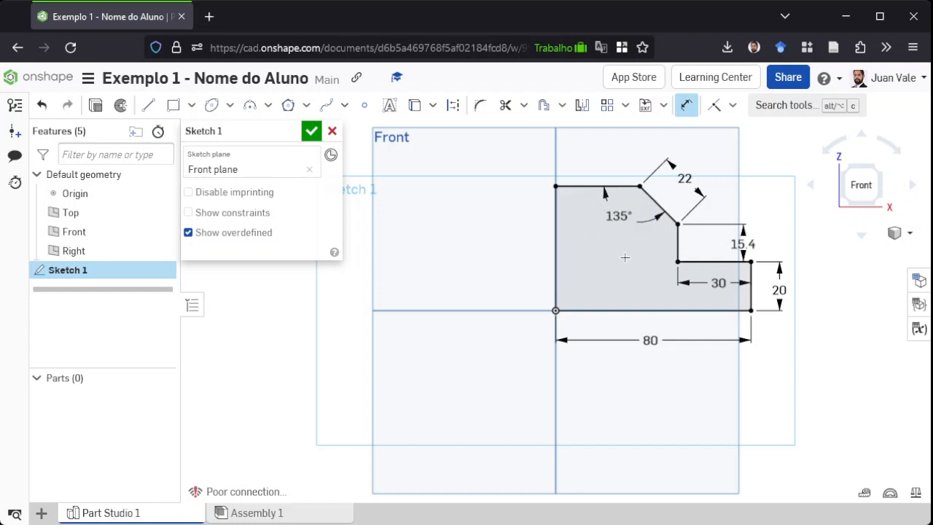